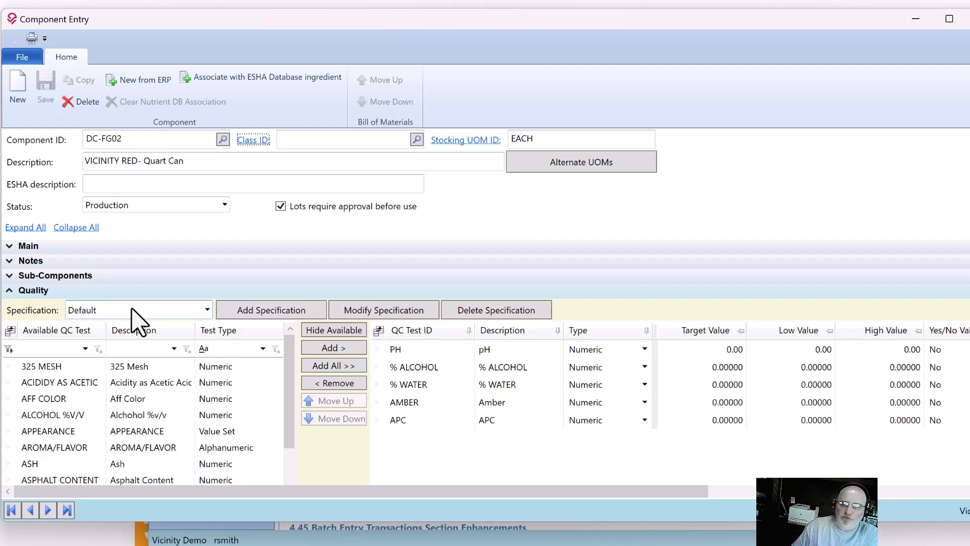
# Compare the QC test target, low and high values of component DC-FG02 under the Default and Spec A [V:1] specifications.
pyautogui.click(137, 309)
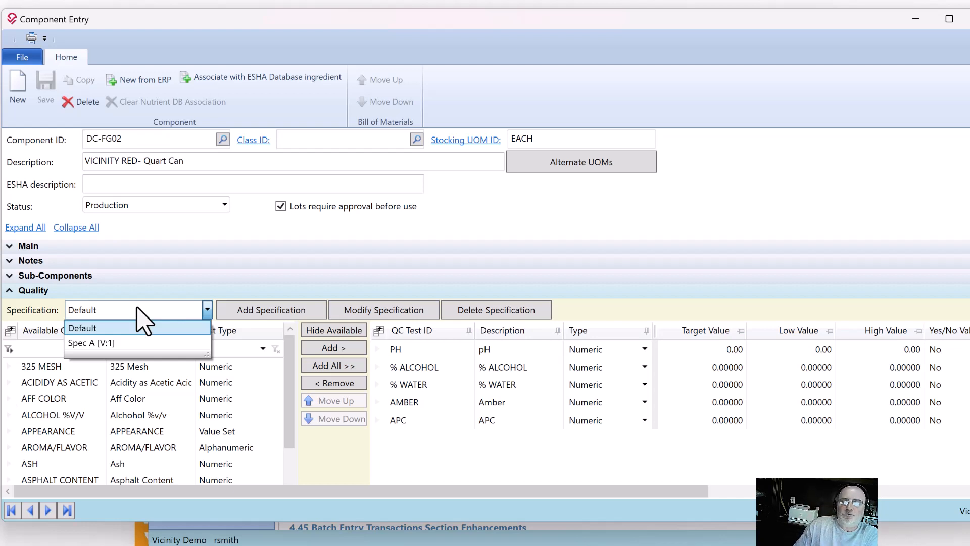
pyautogui.click(126, 329)
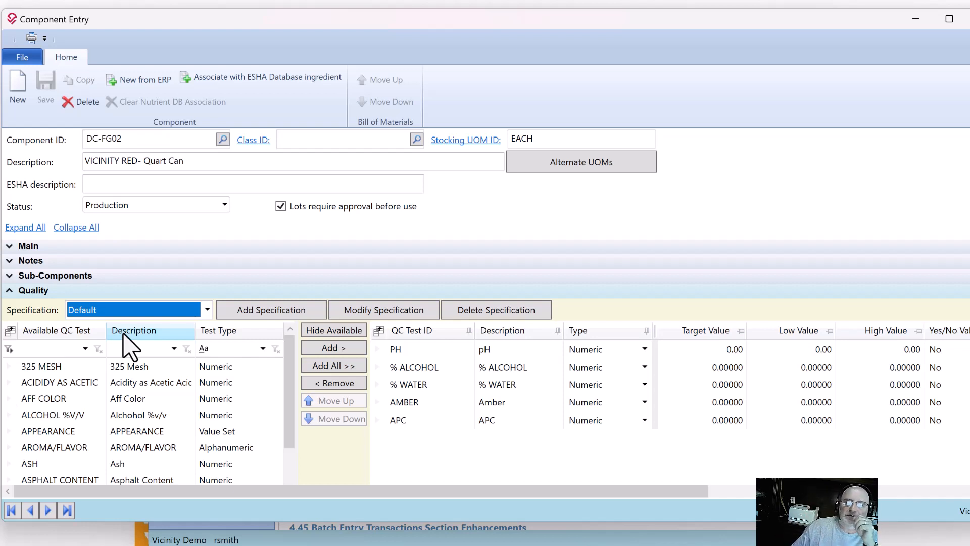
pyautogui.click(172, 311)
pyautogui.click(156, 342)
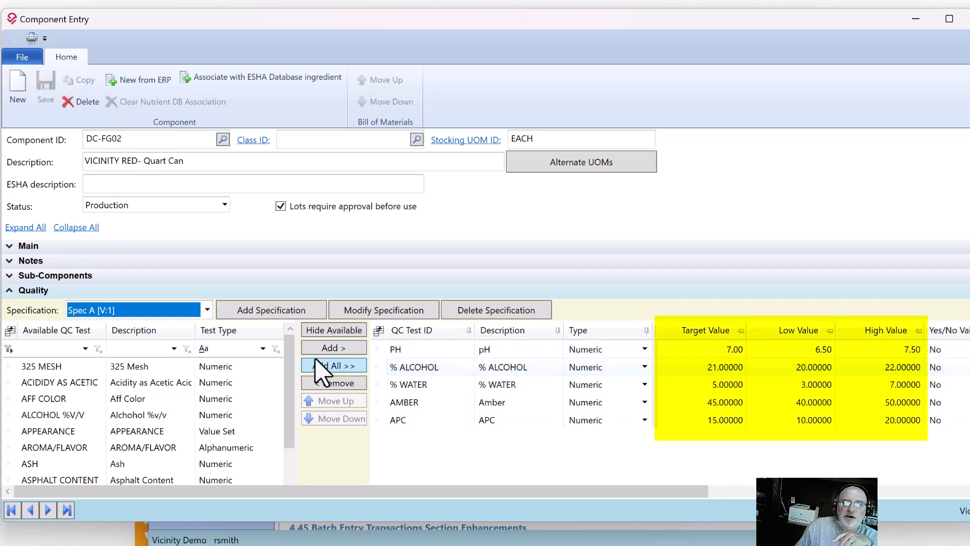
pyautogui.click(208, 310)
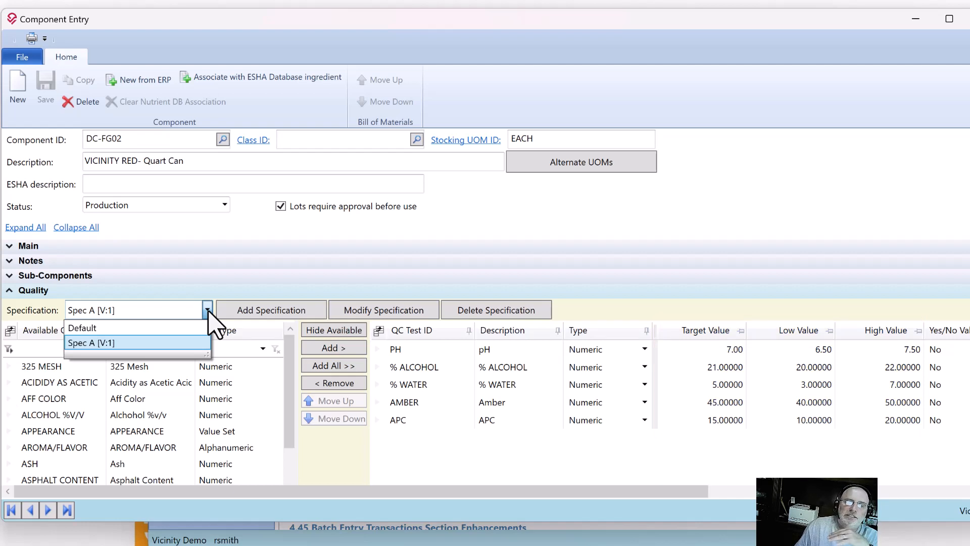
pyautogui.click(174, 346)
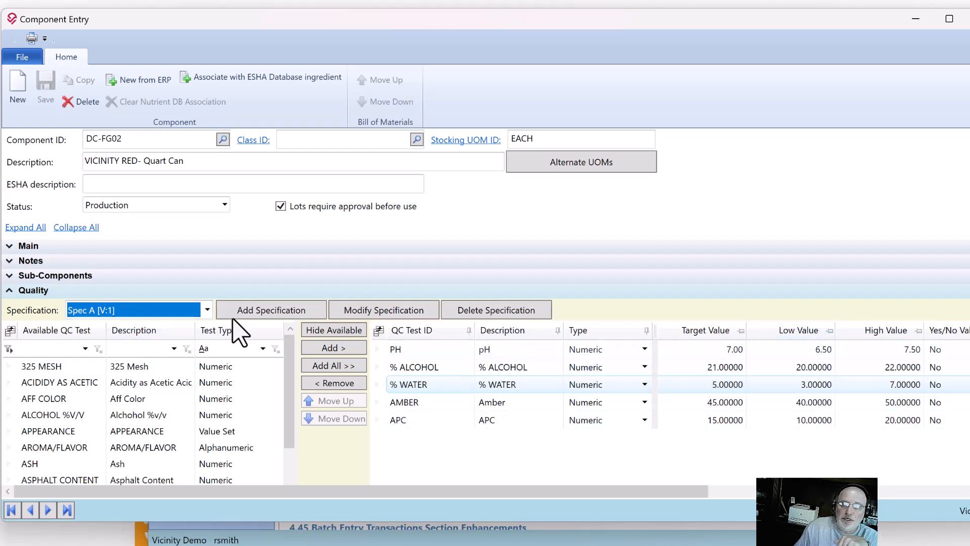
pyautogui.click(207, 310)
pyautogui.click(180, 329)
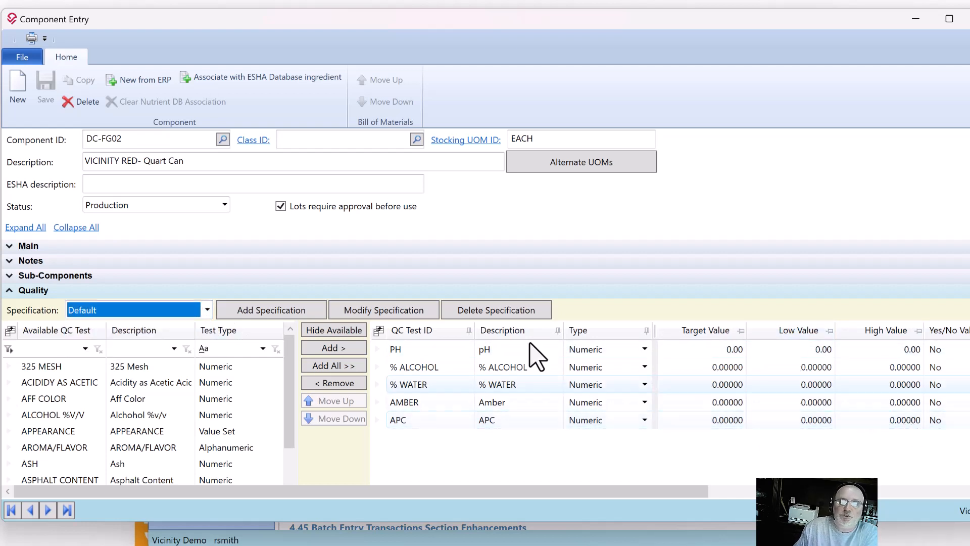
pyautogui.click(208, 310)
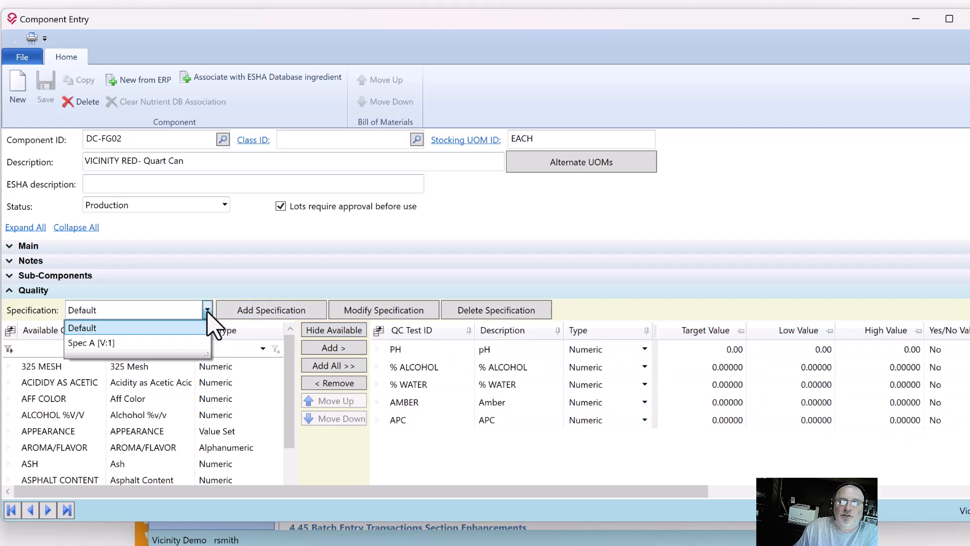
pyautogui.click(207, 312)
# Move the component window aside, open Quality Sample Entry from the main Vicinity window and enter component ID DC-FG02.
pyautogui.moveTo(855, 24); pyautogui.dragTo(810, 102)
pyautogui.click(585, 62)
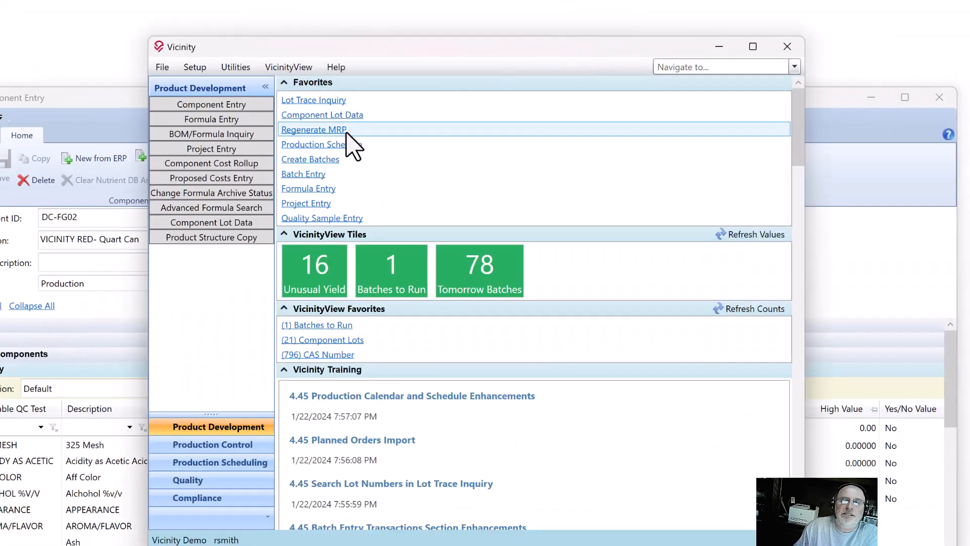
pyautogui.click(318, 217)
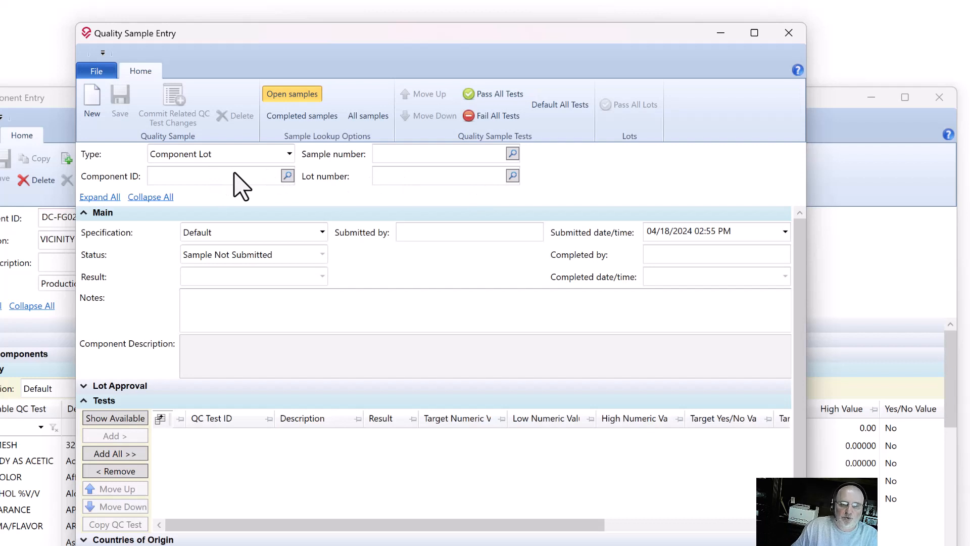
pyautogui.write('DC-FG02')
pyautogui.press('Tab')
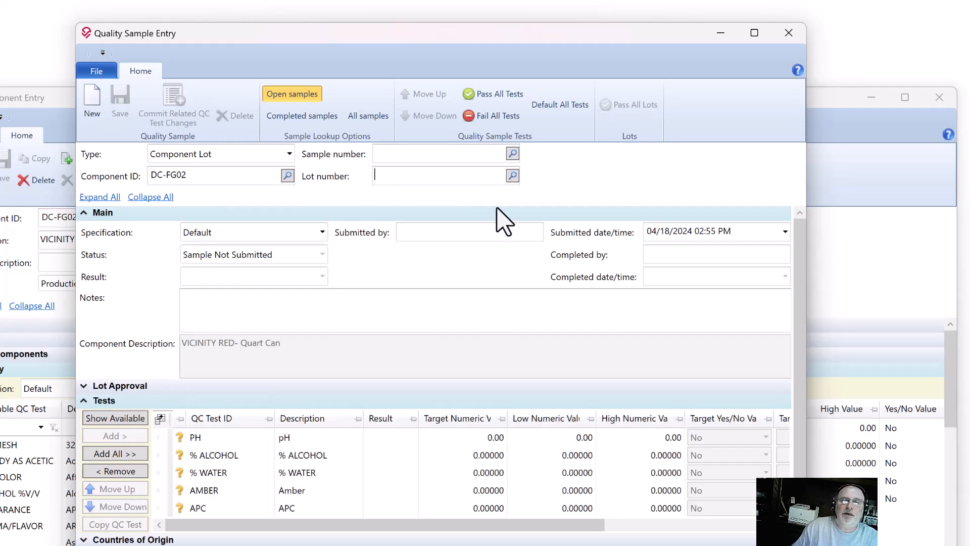
# Choose lot WE-0371 for the component and save the new quality sample.
pyautogui.click(513, 177)
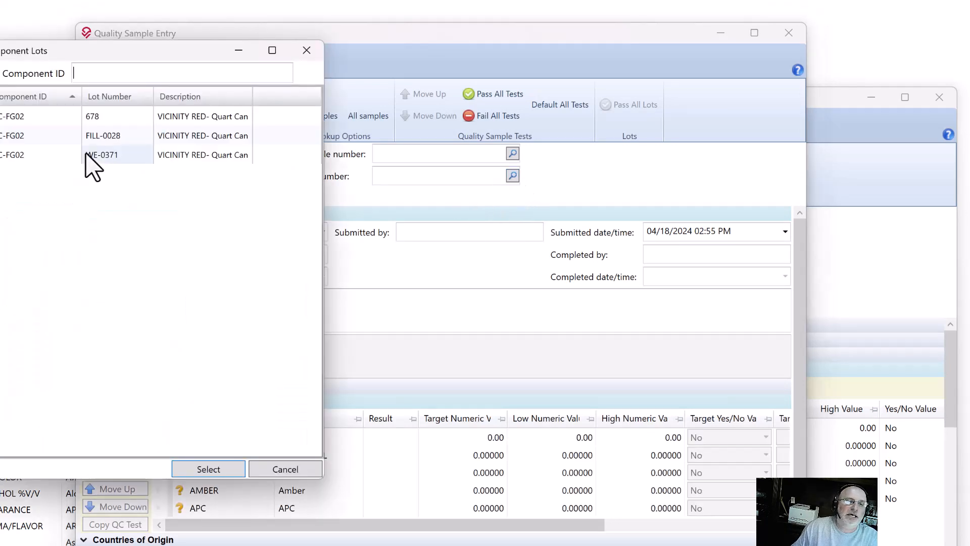
pyautogui.doubleClick(22, 155)
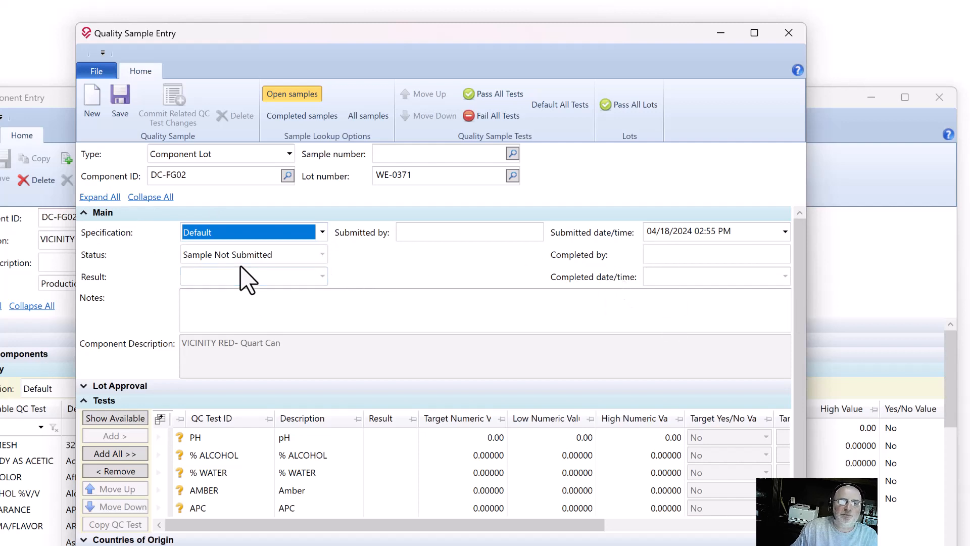
pyautogui.click(121, 101)
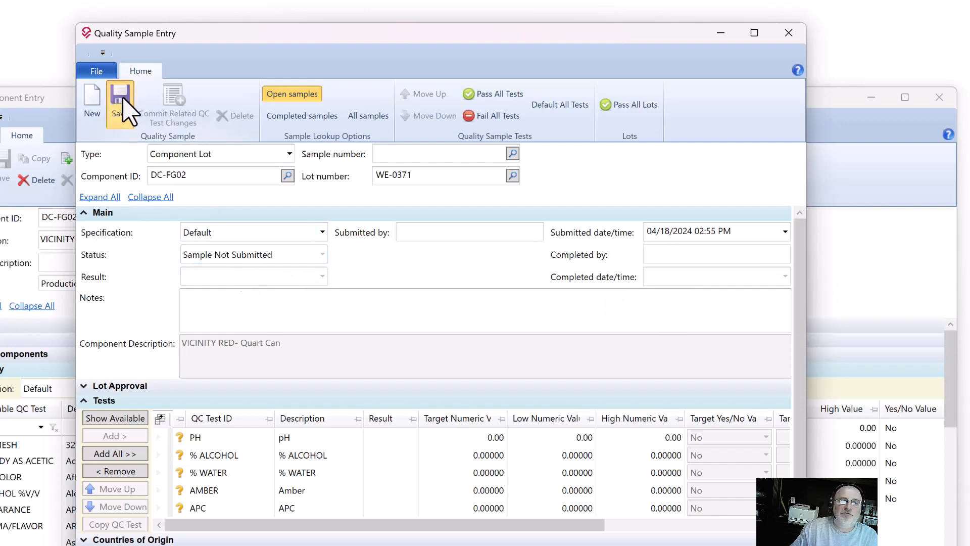
# Review the available status and specification options of the saved quality sample, keeping Sample Not Submitted and Default.
pyautogui.click(322, 254)
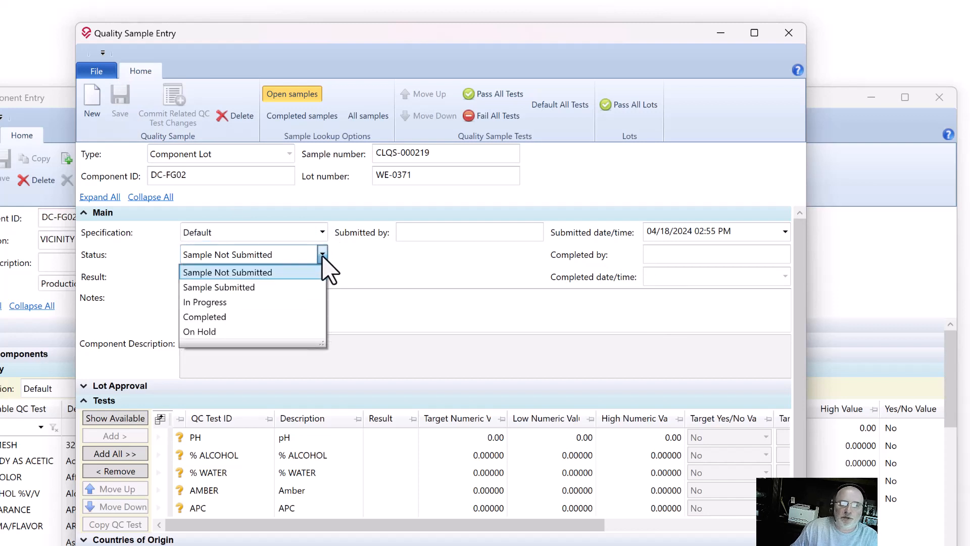
pyautogui.click(322, 255)
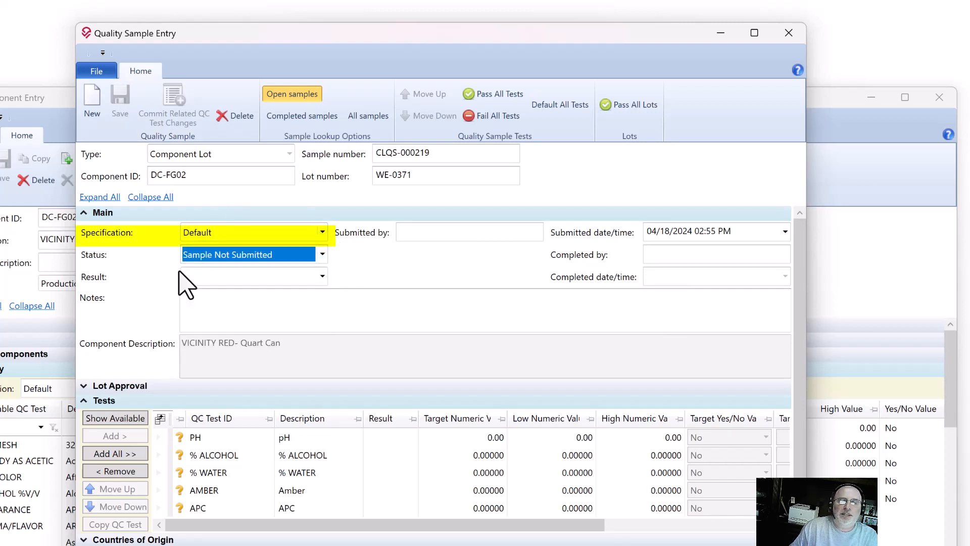
pyautogui.click(293, 233)
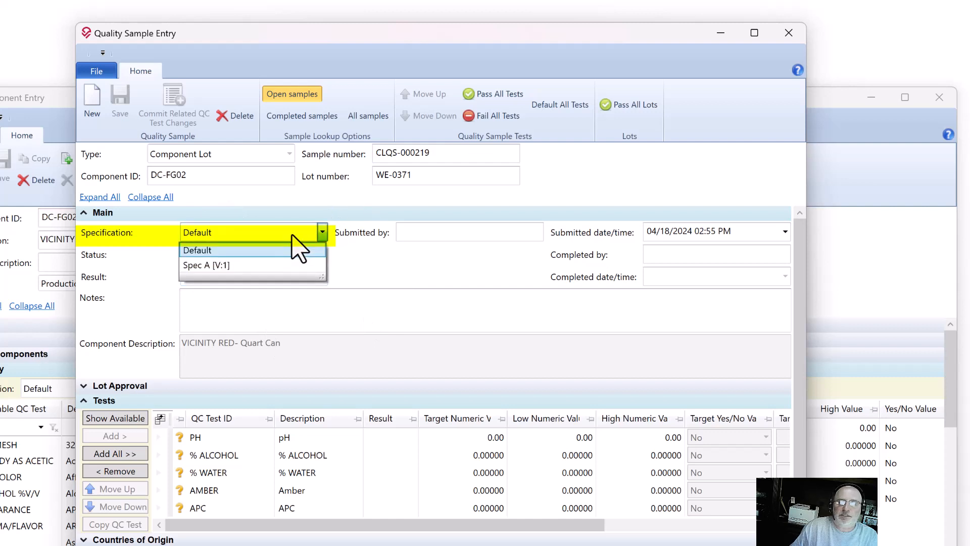
pyautogui.click(294, 237)
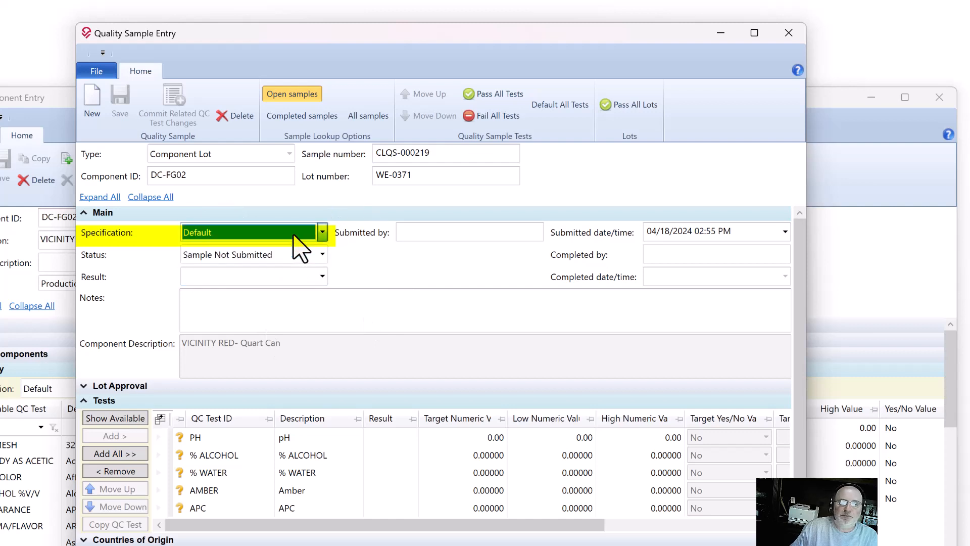
pyautogui.click(261, 259)
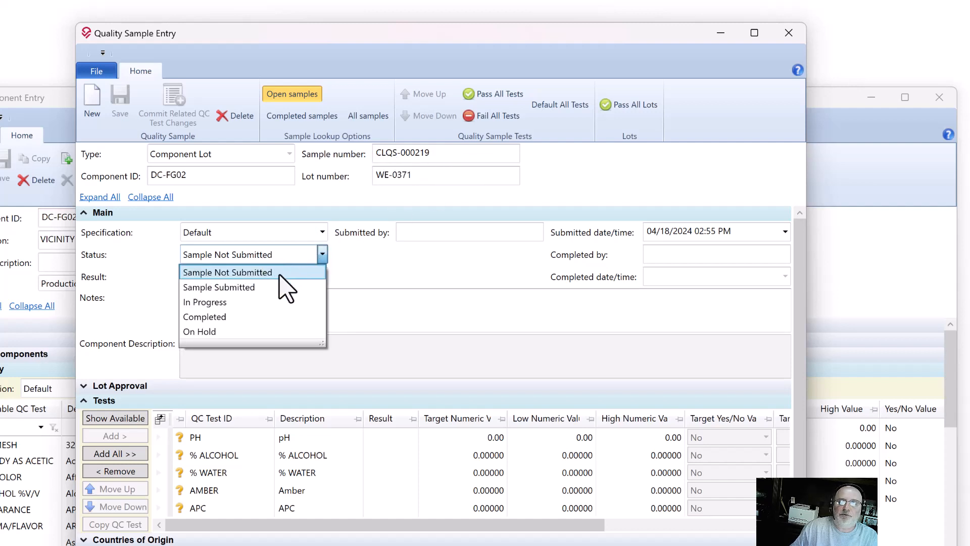
pyautogui.click(278, 278)
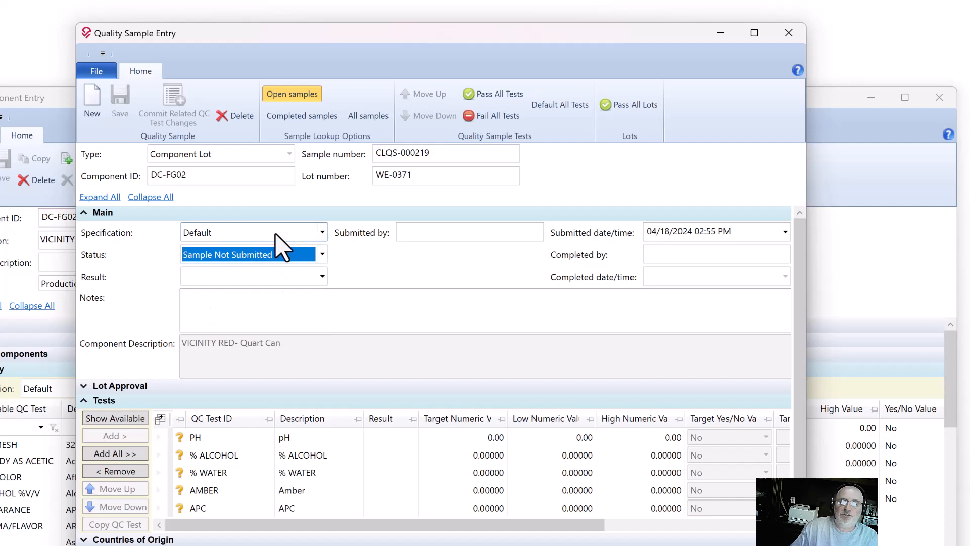
pyautogui.click(322, 254)
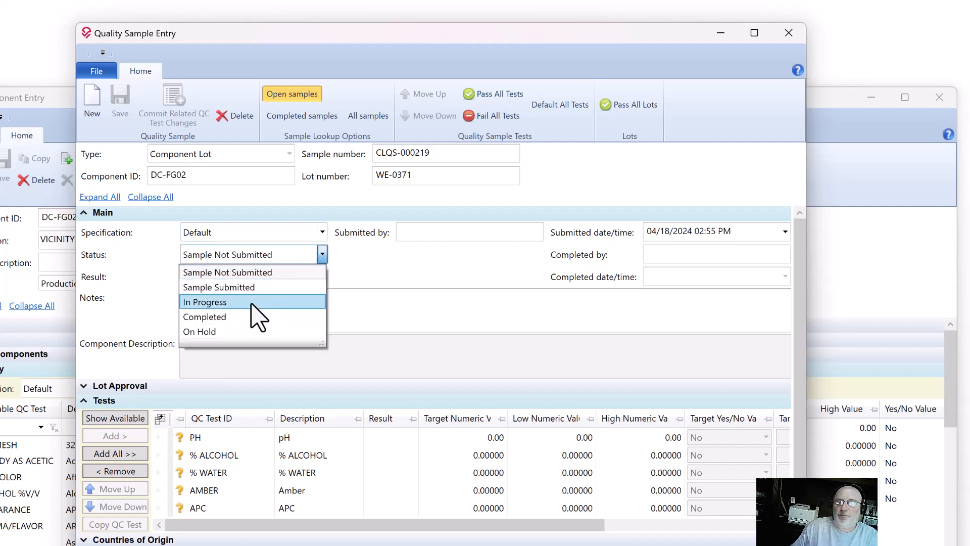
pyautogui.click(277, 271)
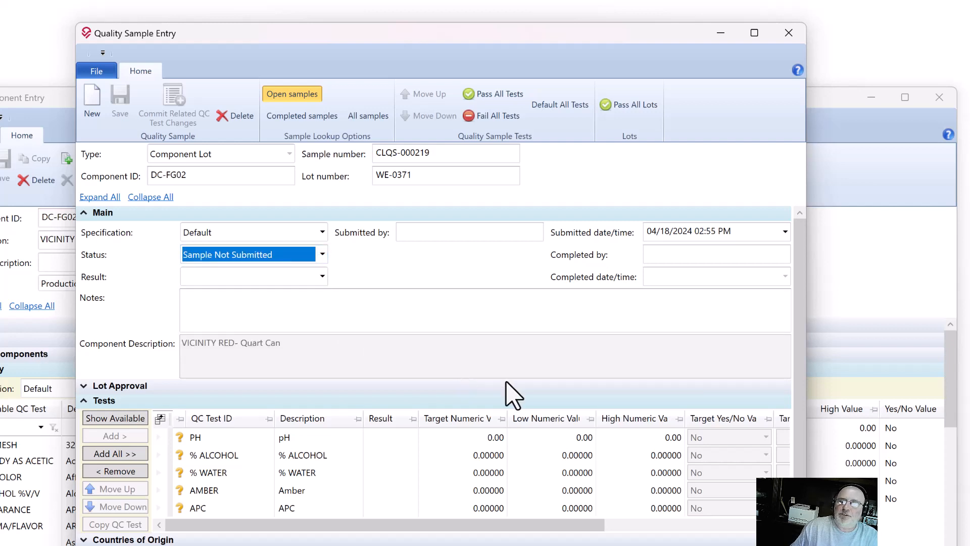
# Switch the sample's specification to Spec A [V:1] and back to Default to compare the test limits.
pyautogui.click(213, 234)
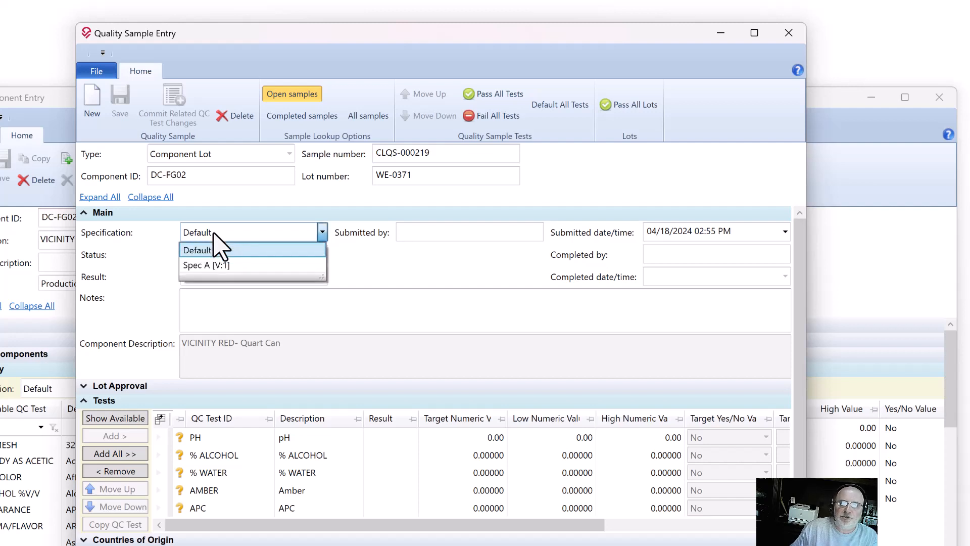
pyautogui.click(224, 265)
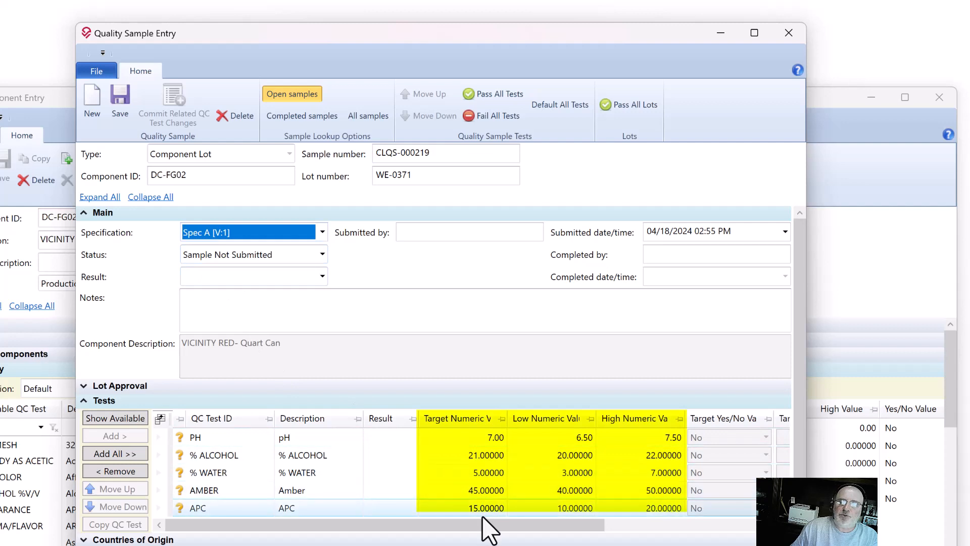
pyautogui.click(263, 234)
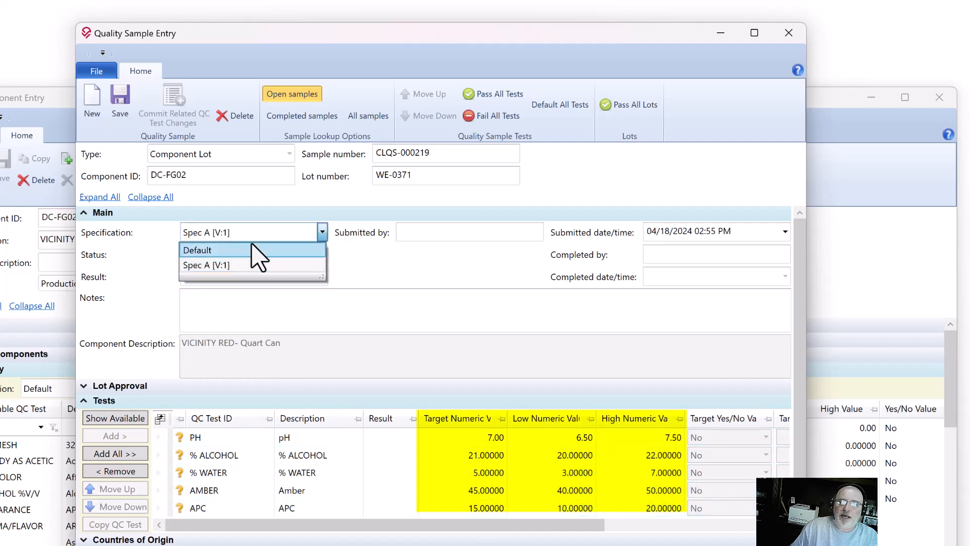
pyautogui.click(253, 250)
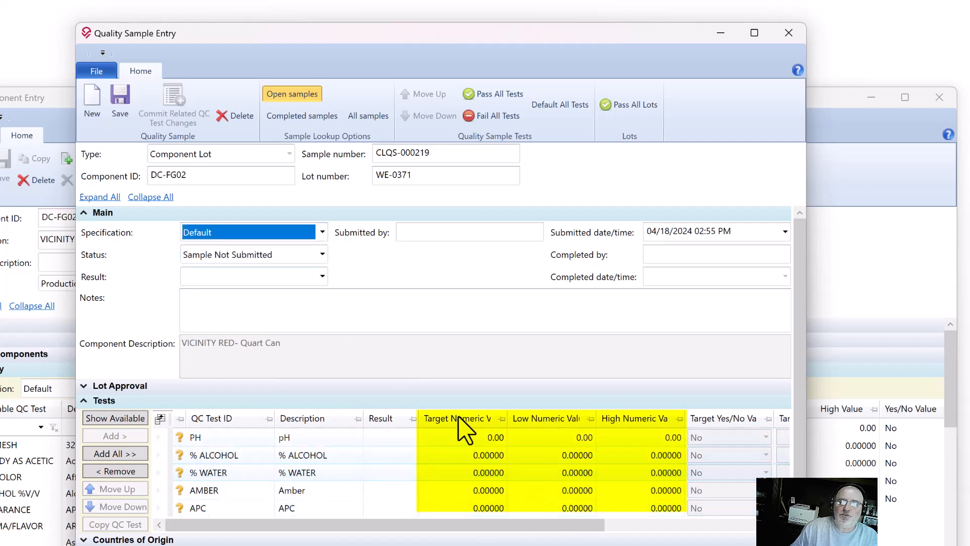
# Set the quality sample's specification to Spec A [V:1] and collapse the Main section.
pyautogui.click(310, 234)
pyautogui.click(268, 253)
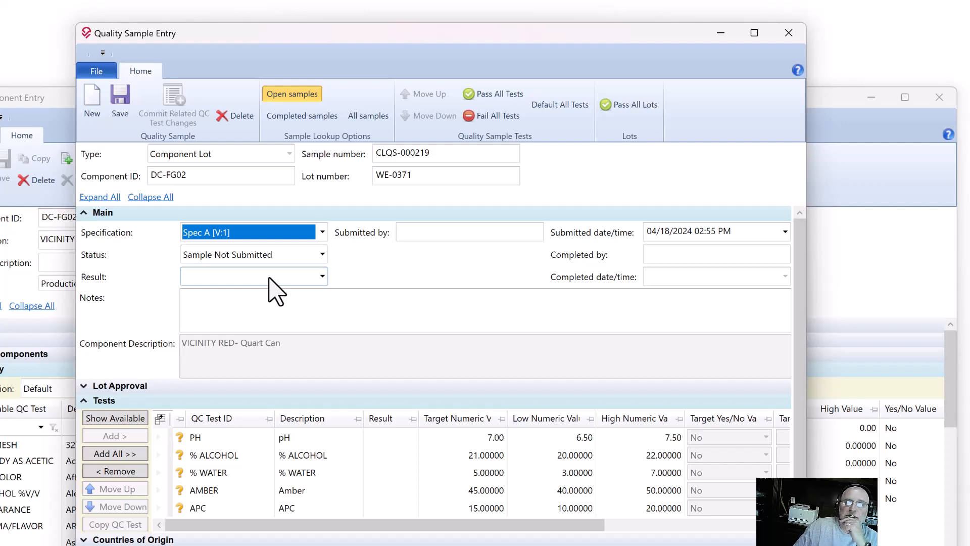
pyautogui.click(196, 215)
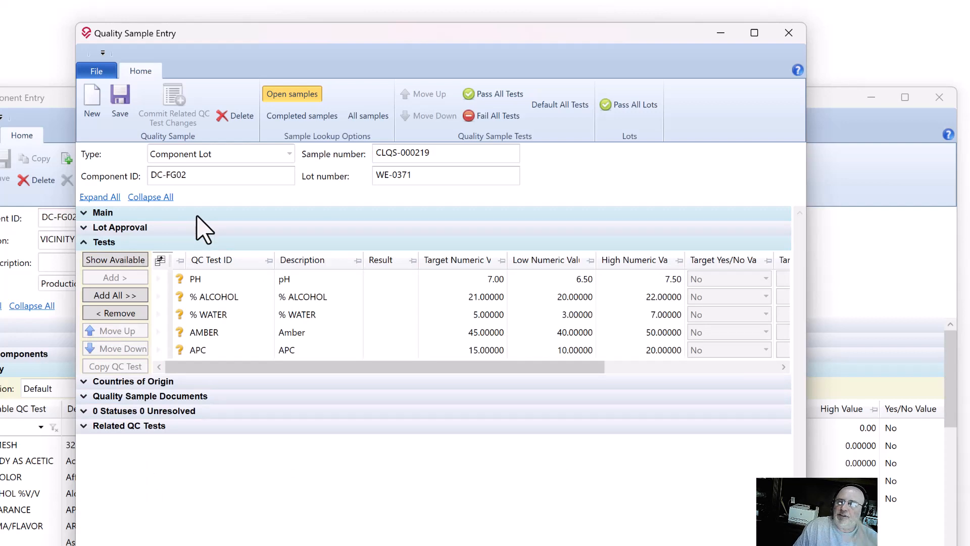